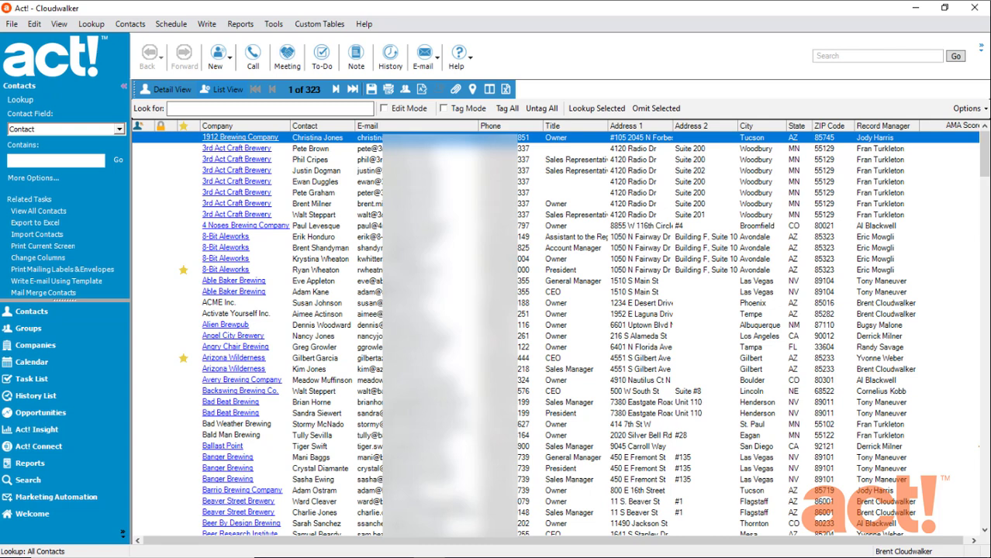
Start the Create New User wizard from Tools > Manage Users
{"action": "left_click", "coordinate": [275, 25]}
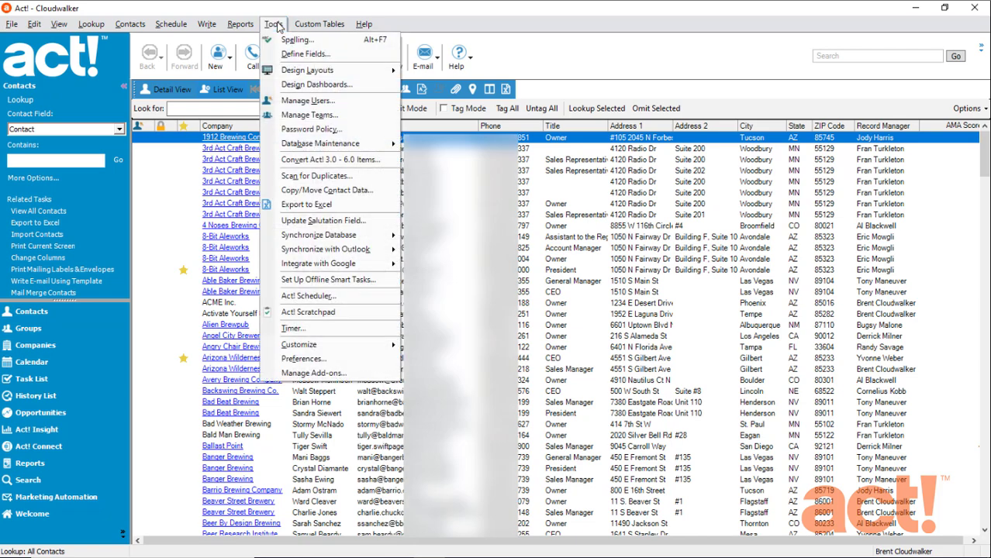
{"action": "left_click", "coordinate": [343, 103]}
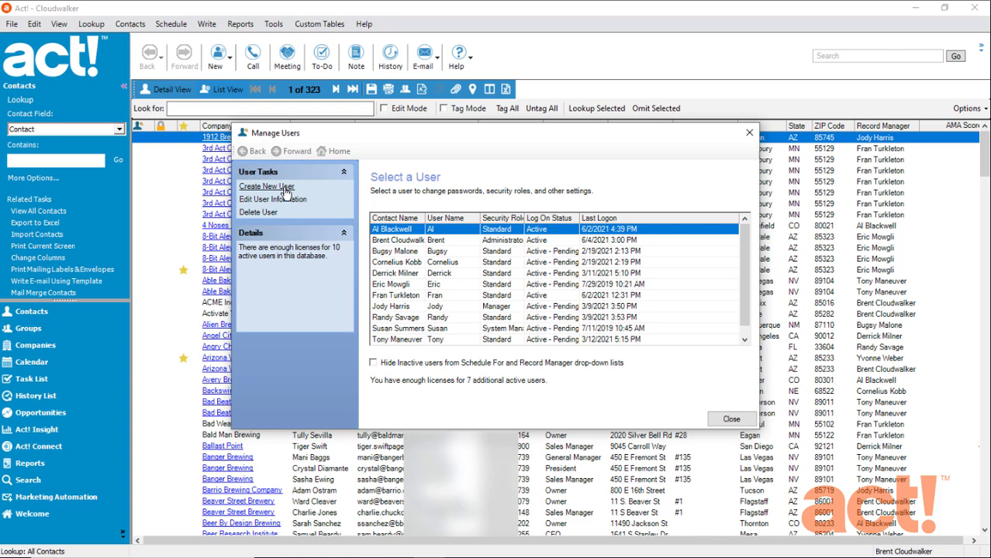
{"action": "left_click", "coordinate": [292, 193]}
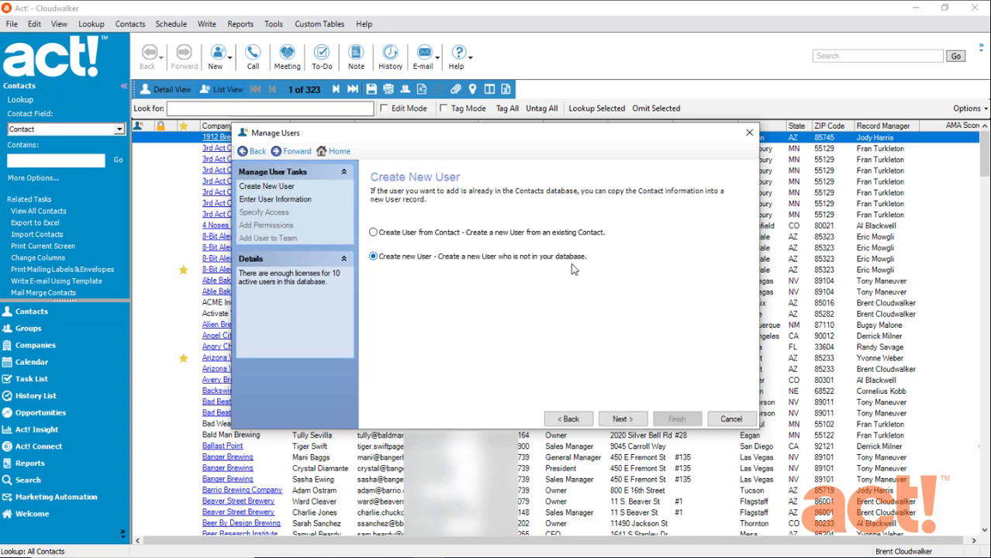
{"action": "left_click", "coordinate": [622, 419]}
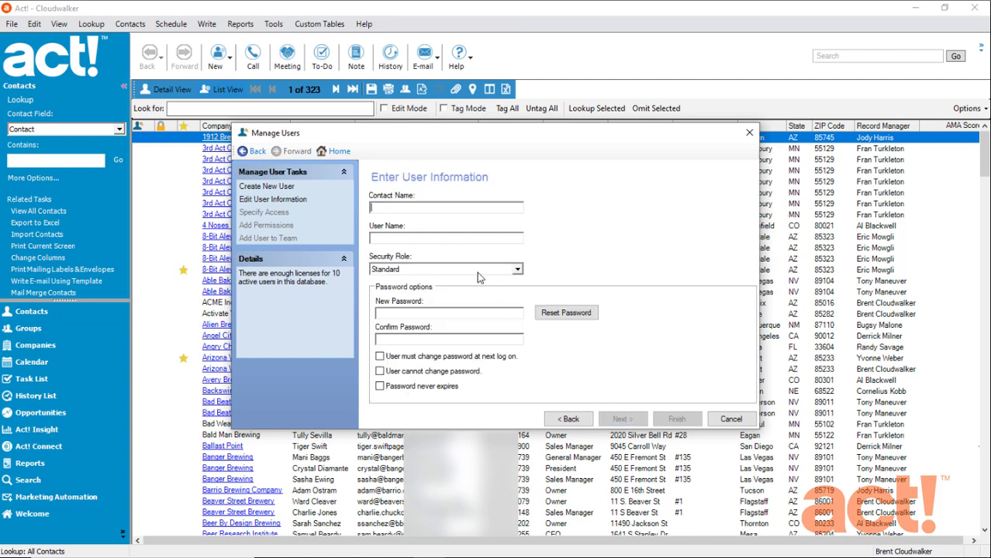
Enter the person's full name and first-name user name, with a password that never expires
{"action": "key", "text": "Tab"}
{"action": "type", "text": "Molly"}
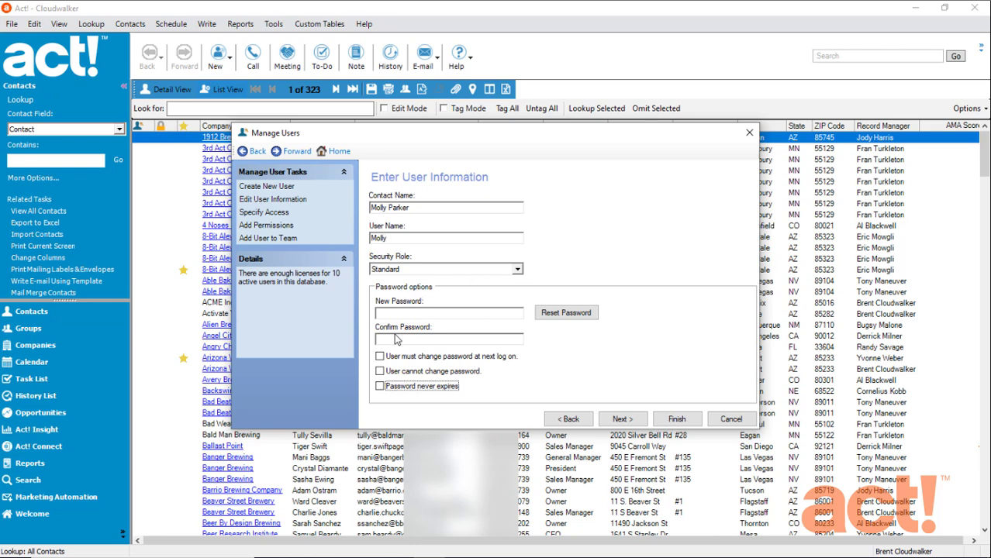
{"action": "left_click", "coordinate": [379, 386]}
Grant the new user Remote Administration permission, finish the wizard, and close Manage Users
{"action": "left_click", "coordinate": [614, 420]}
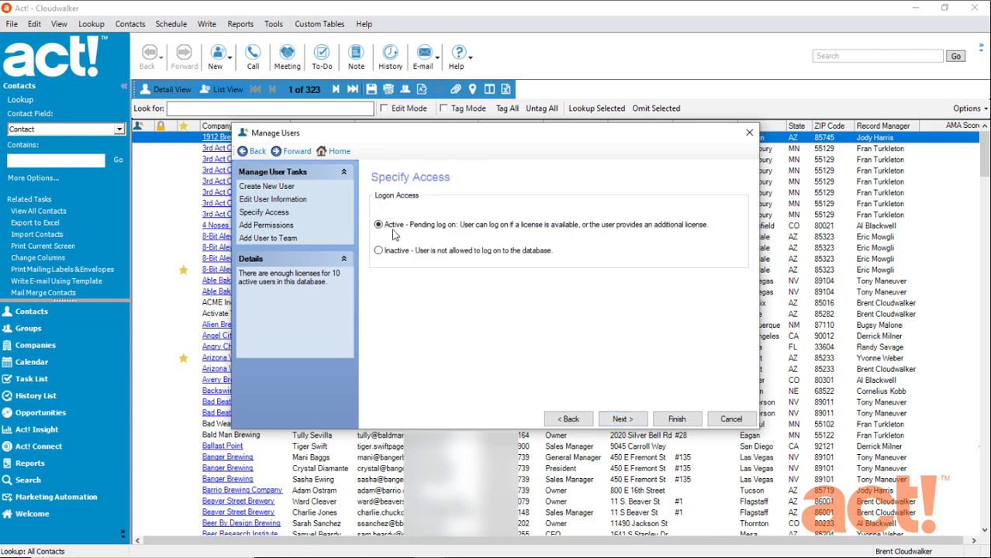
{"action": "left_click", "coordinate": [620, 420]}
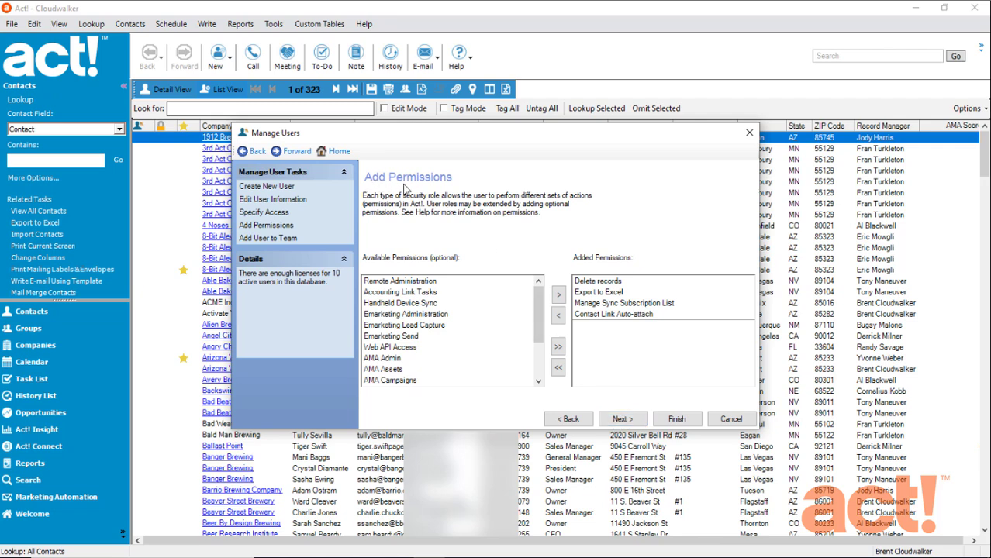
{"action": "left_click", "coordinate": [405, 281]}
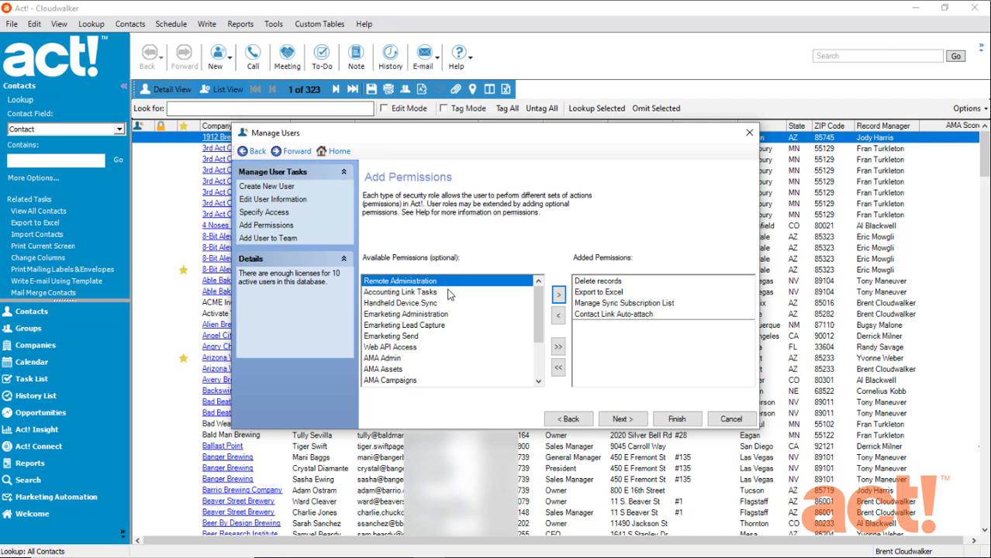
{"action": "left_click", "coordinate": [558, 295]}
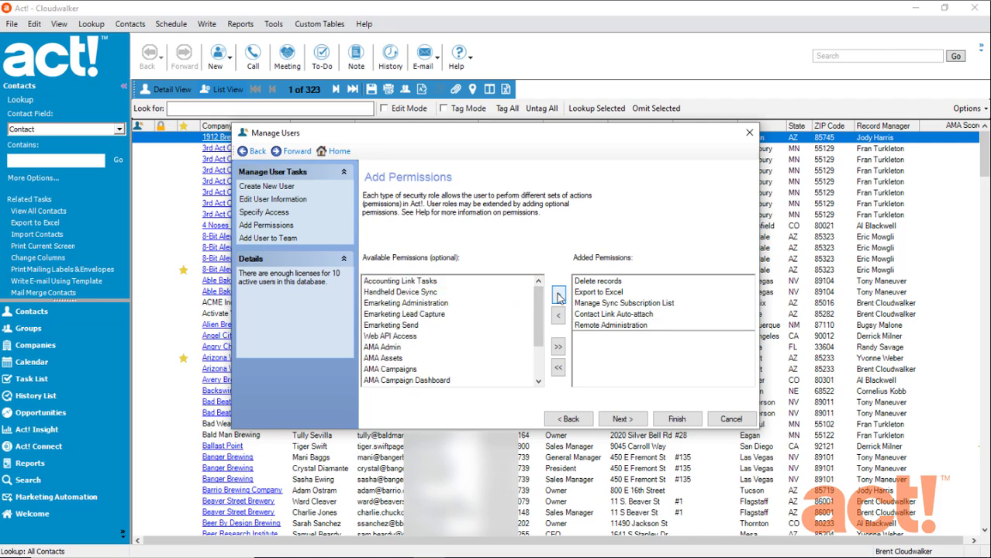
{"action": "left_click", "coordinate": [665, 421]}
{"action": "left_click", "coordinate": [459, 319]}
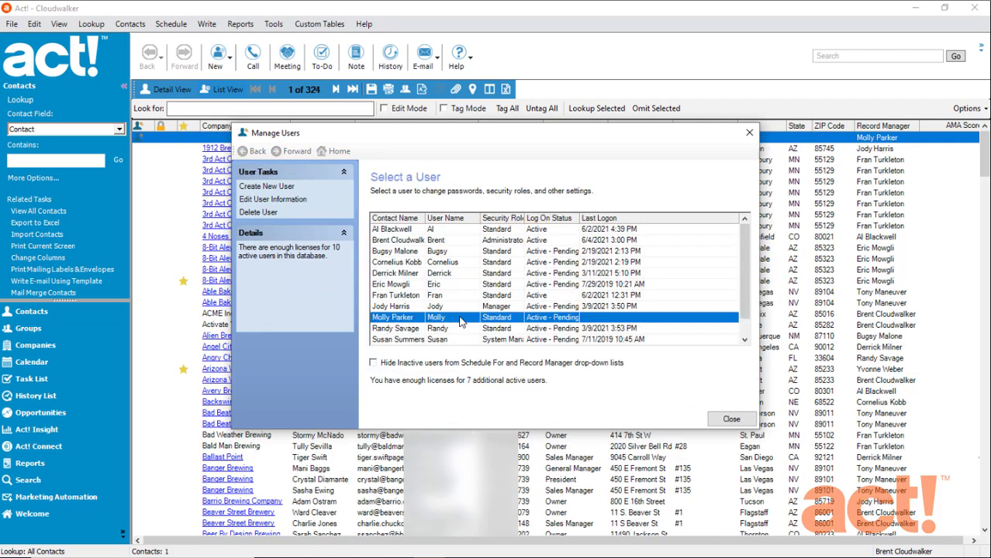
{"action": "left_click", "coordinate": [721, 422]}
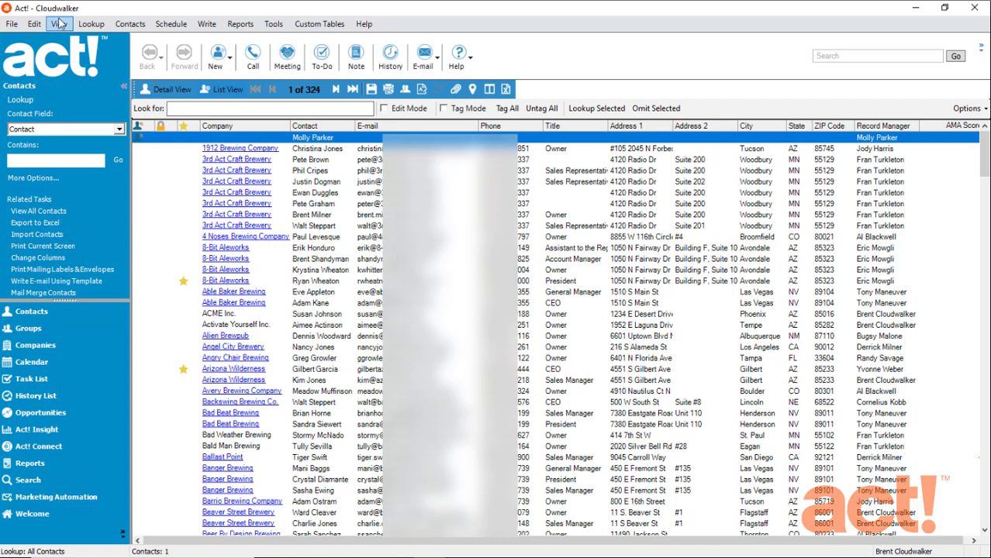
Enable synchronization from Tools > Synchronize Database > Synchronization Panel and confirm with Yes
{"action": "left_click", "coordinate": [273, 26]}
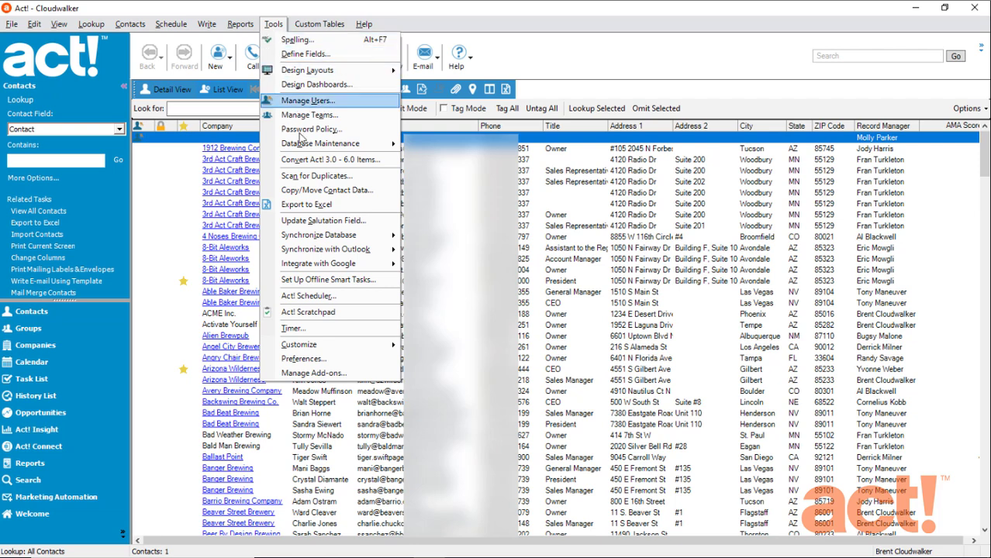
{"action": "mouse_move", "coordinate": [364, 237]}
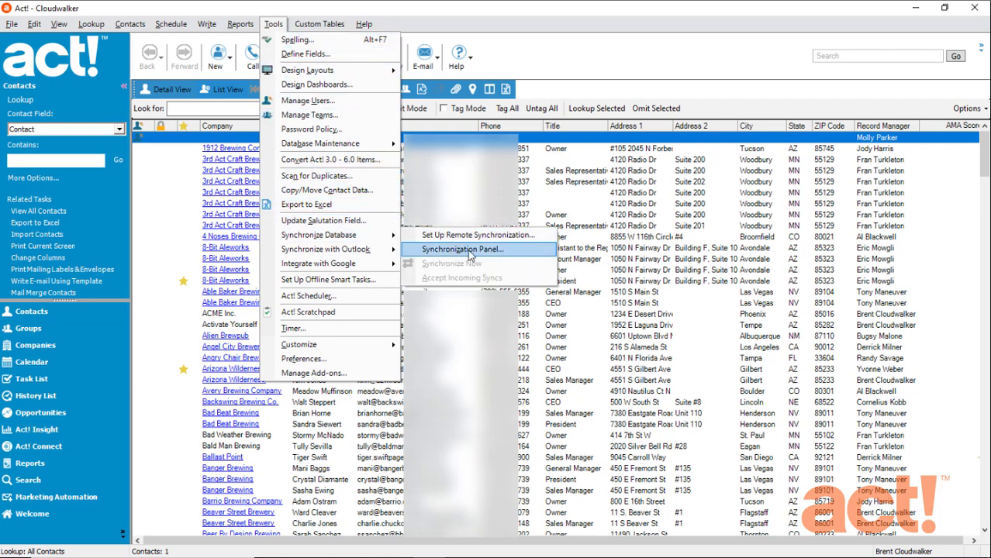
{"action": "left_click", "coordinate": [500, 251]}
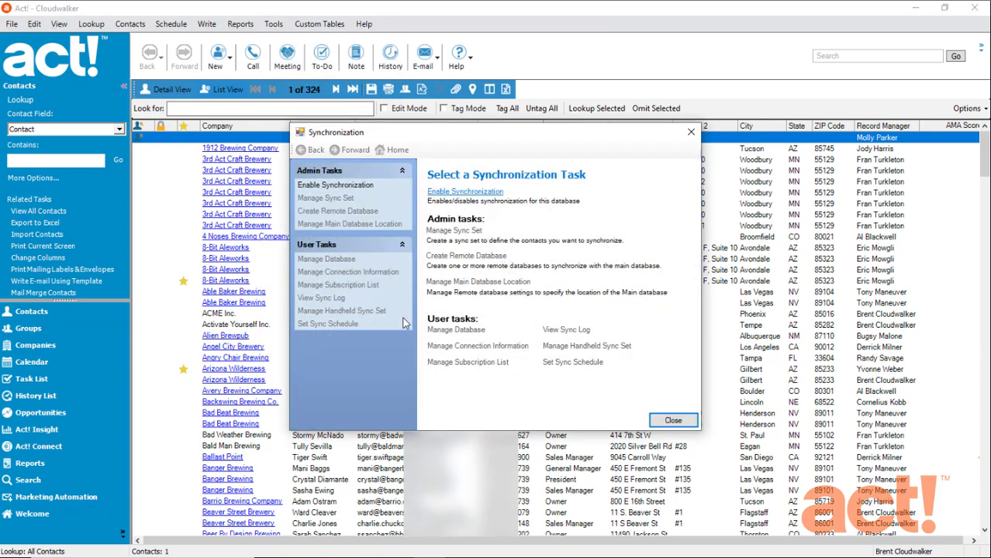
{"action": "left_click", "coordinate": [475, 195]}
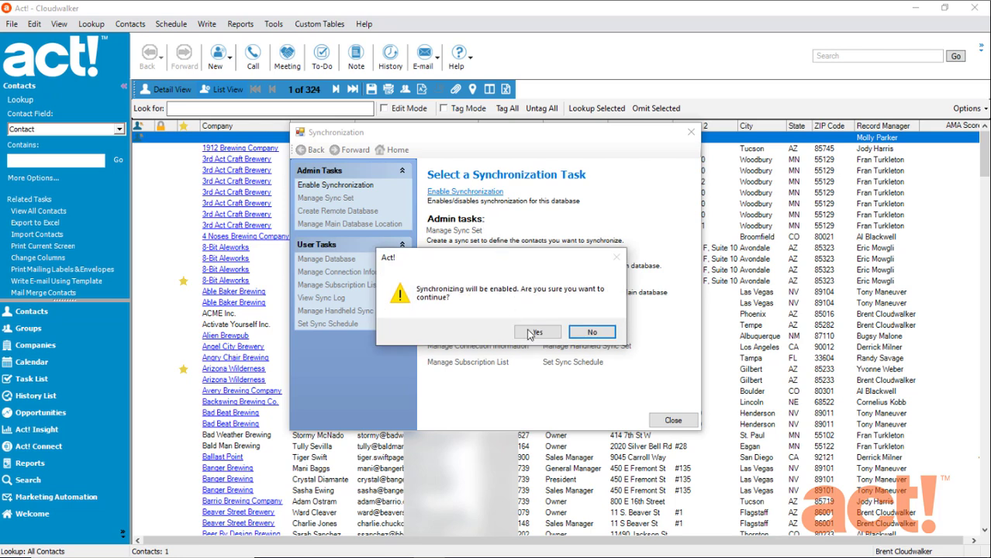
{"action": "left_click", "coordinate": [534, 334]}
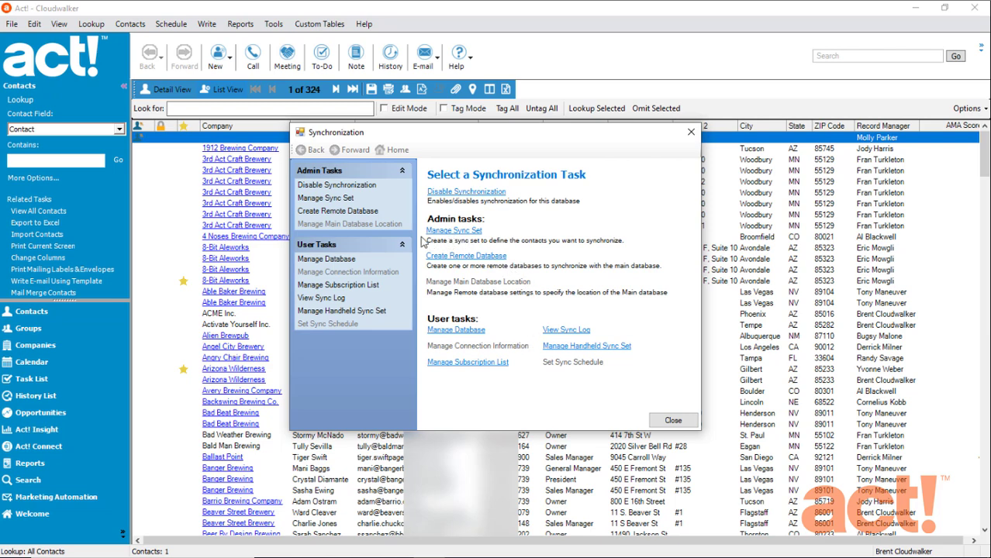
Create a new sync set named for the new user, described 'Oregon and Washington contacts'
{"action": "left_click", "coordinate": [460, 232]}
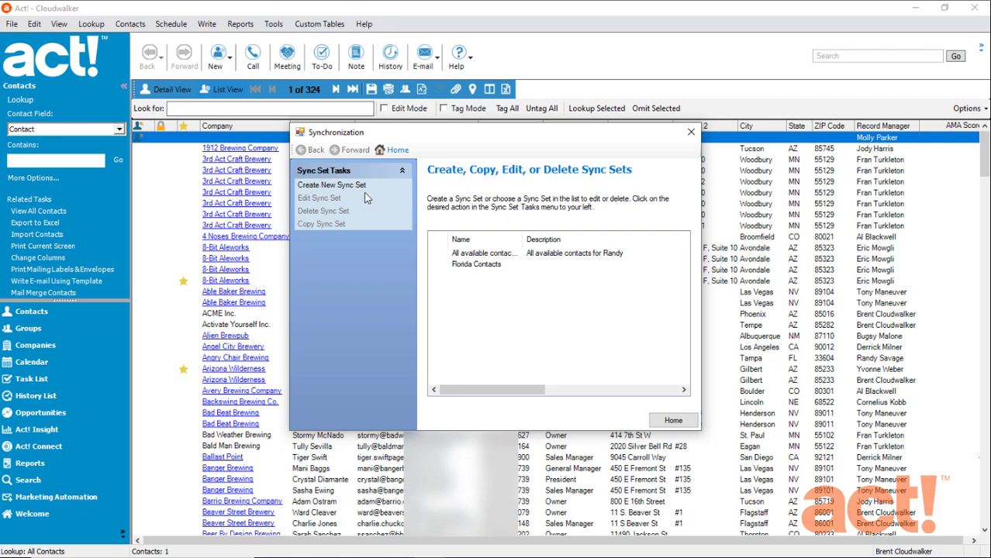
{"action": "left_click", "coordinate": [346, 186]}
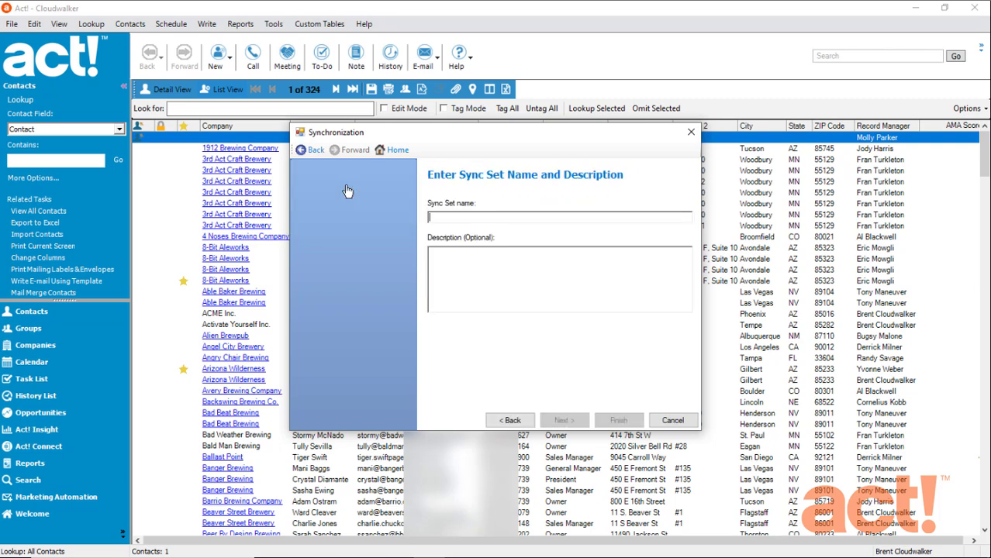
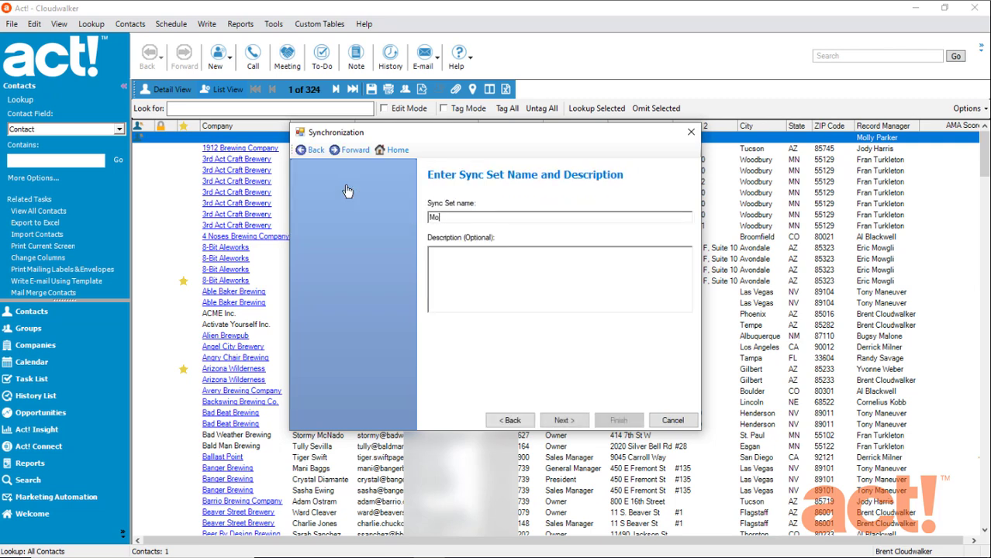
{"action": "type", "text": "Oregon and W"}
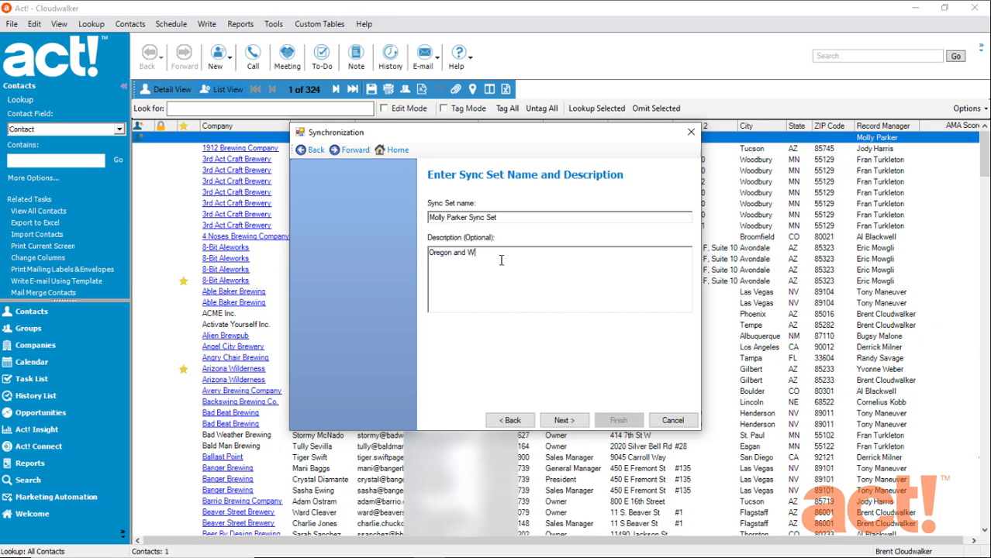
{"action": "type", "text": "ashington contacts"}
{"action": "left_click", "coordinate": [573, 421]}
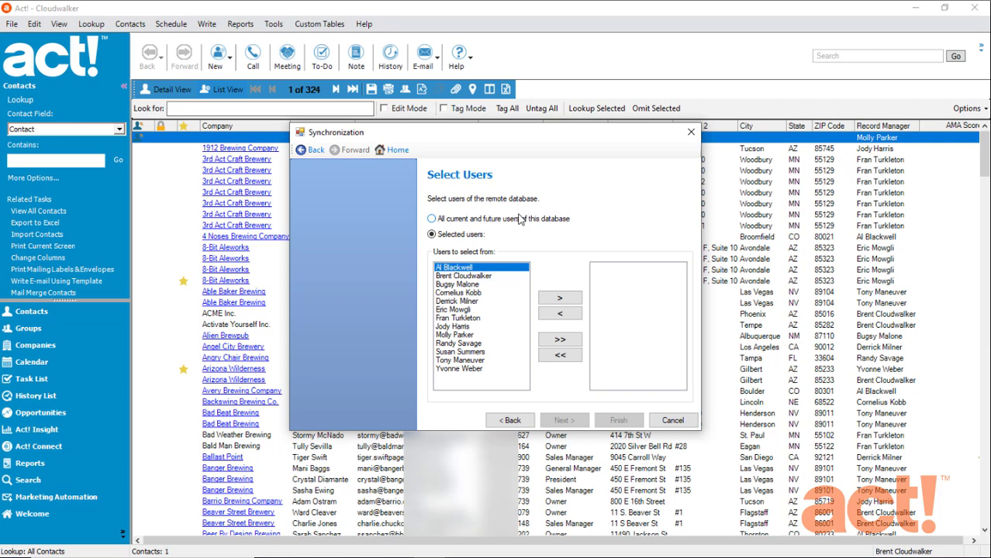
Add the new user to the sync set and choose to define custom sync criteria
{"action": "left_click", "coordinate": [467, 336]}
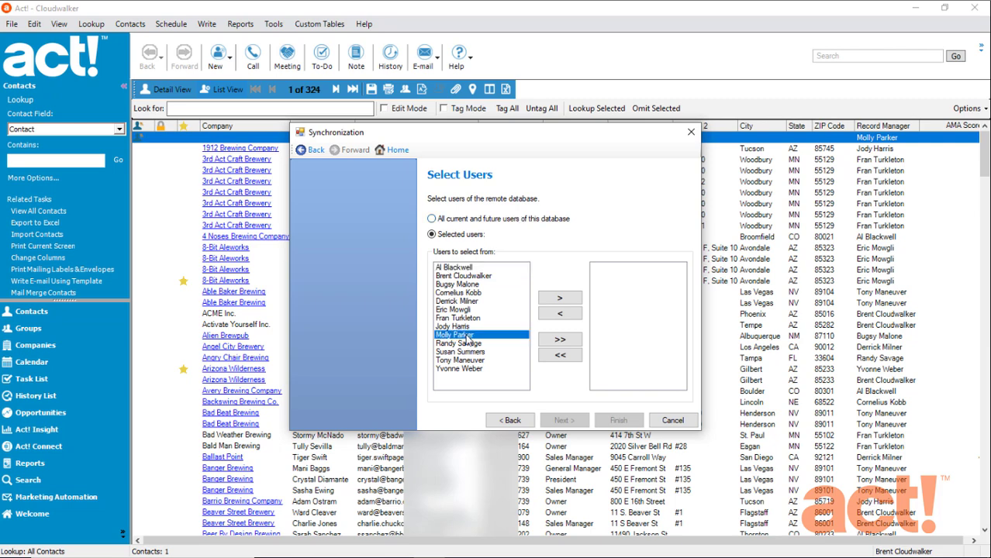
{"action": "left_click", "coordinate": [560, 298]}
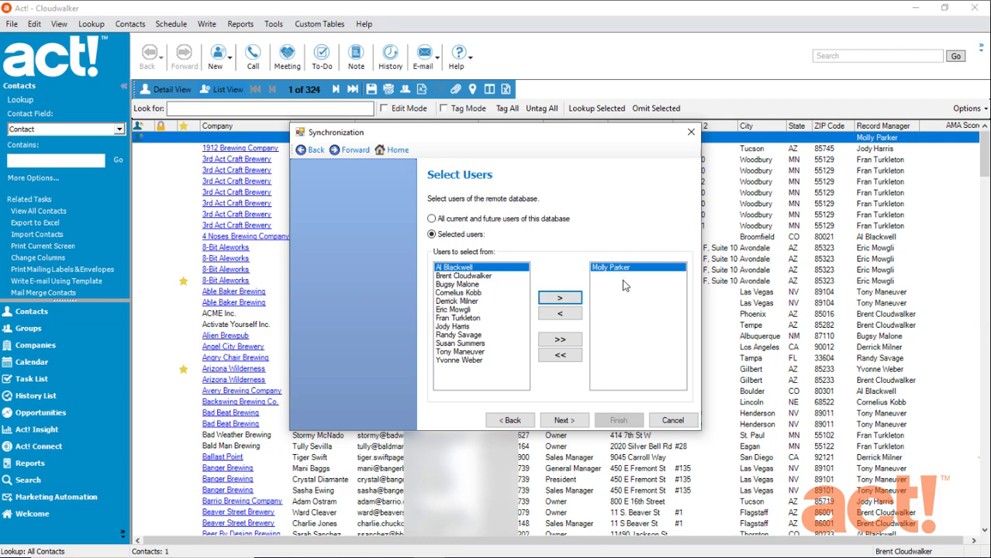
{"action": "left_click", "coordinate": [564, 421]}
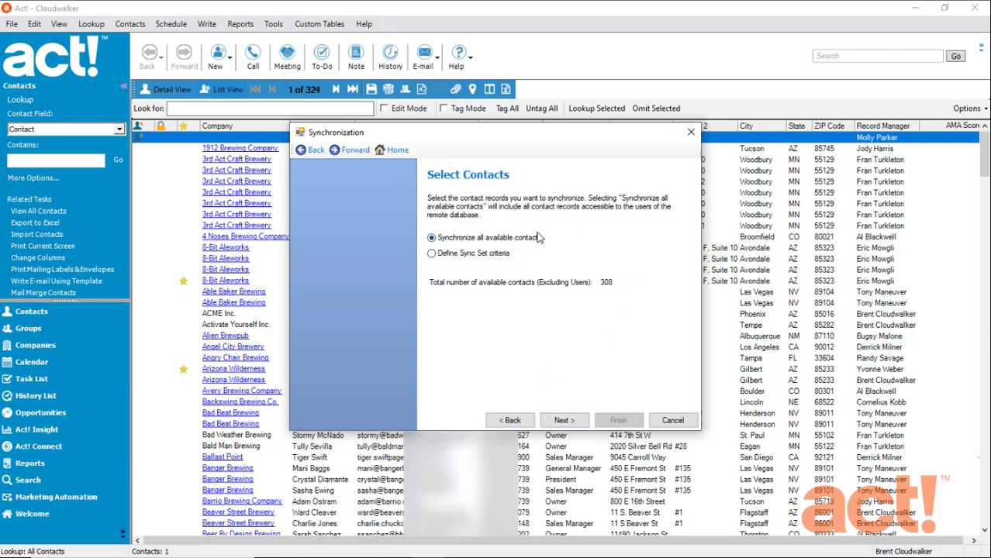
{"action": "left_click", "coordinate": [431, 256]}
{"action": "left_click", "coordinate": [558, 420]}
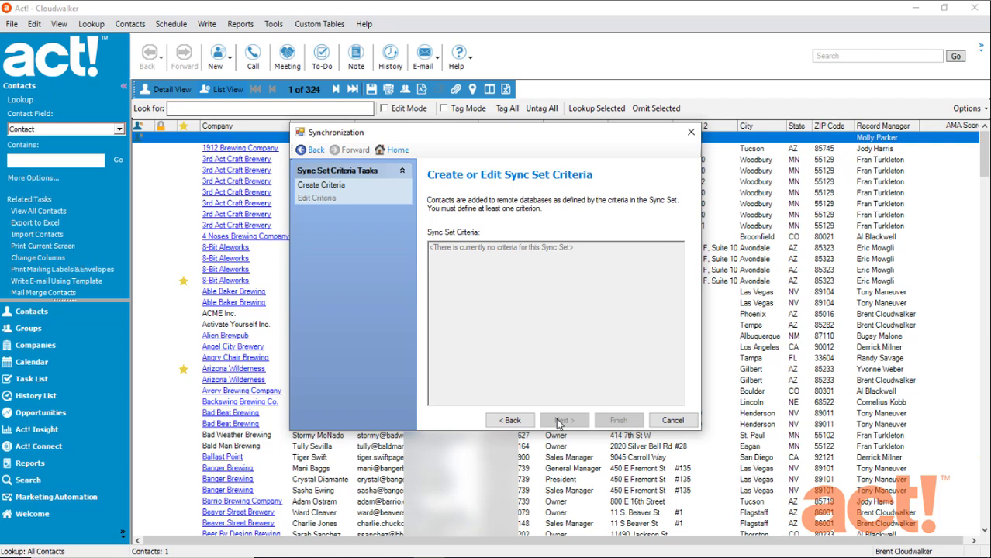
{"action": "left_click", "coordinate": [339, 191]}
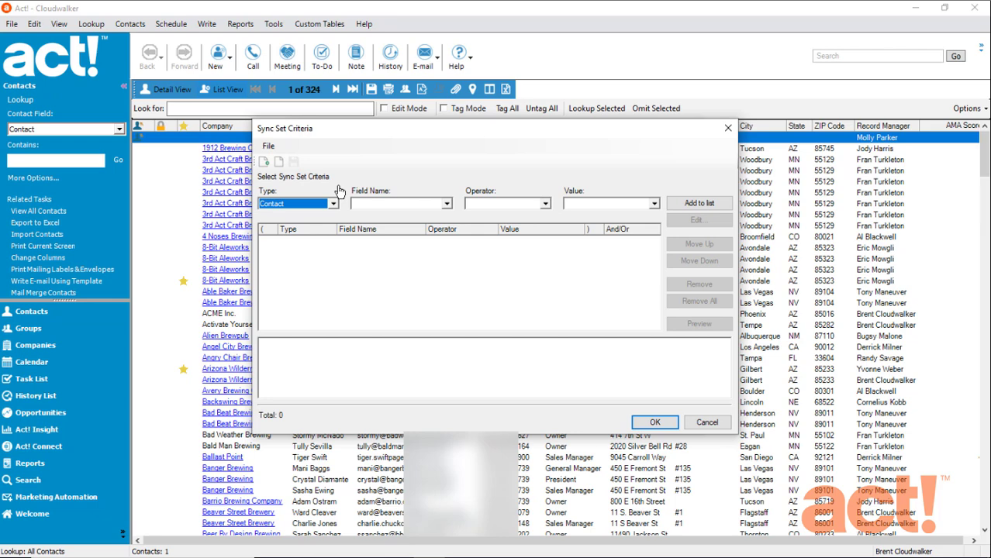
Add the criterion State Equal To OR
{"action": "left_click", "coordinate": [395, 204]}
{"action": "scroll", "coordinate": [400, 248], "scroll_direction": "down", "scroll_amount": 6}
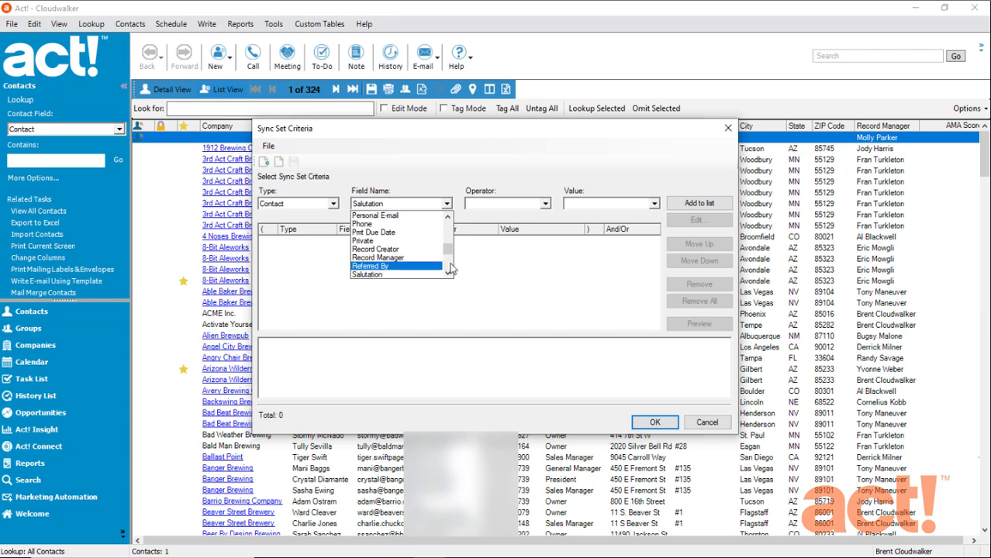
{"action": "scroll", "coordinate": [451, 268], "scroll_direction": "down", "scroll_amount": 3}
{"action": "left_click", "coordinate": [394, 236]}
{"action": "left_click", "coordinate": [503, 204]}
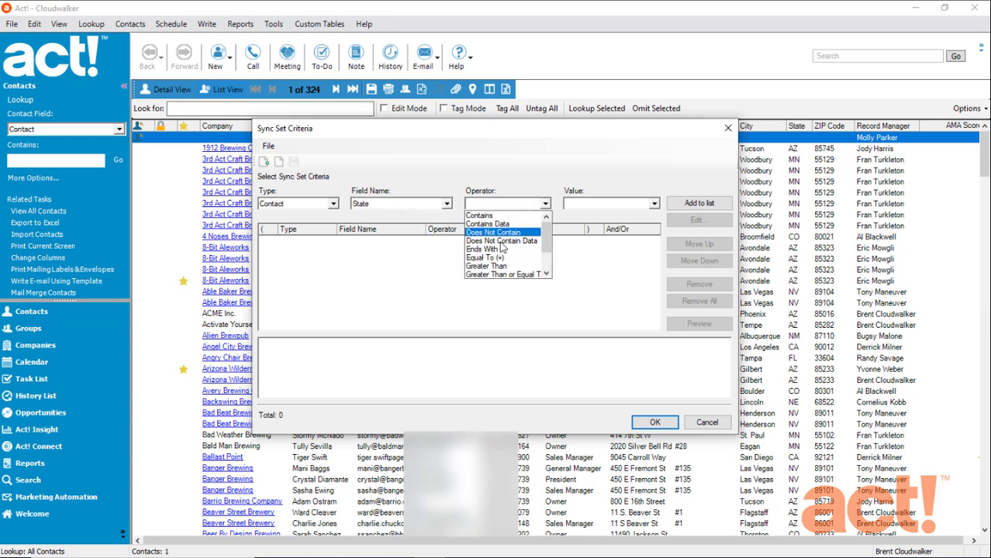
{"action": "left_click", "coordinate": [484, 257]}
{"action": "left_click", "coordinate": [587, 203]}
{"action": "type", "text": "OR"}
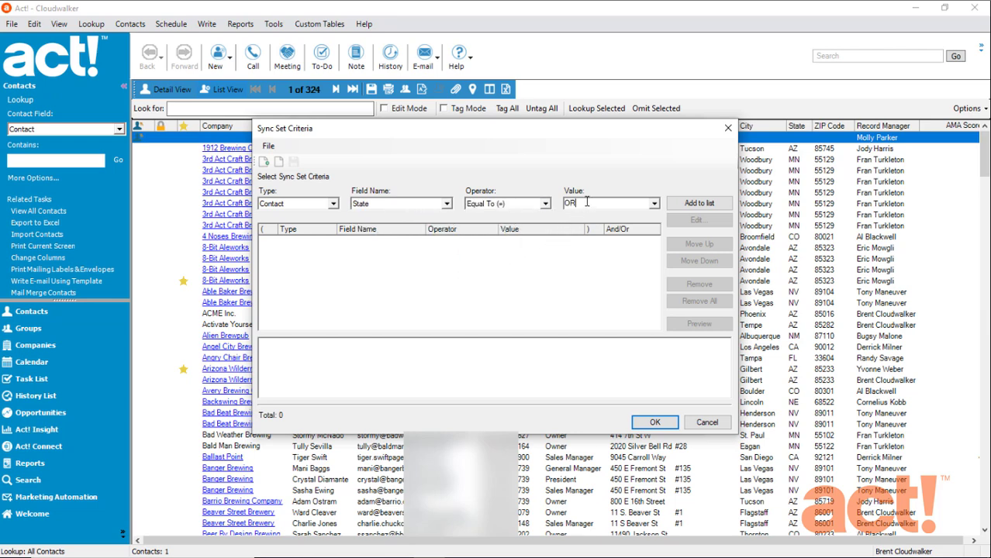
{"action": "left_click", "coordinate": [698, 203]}
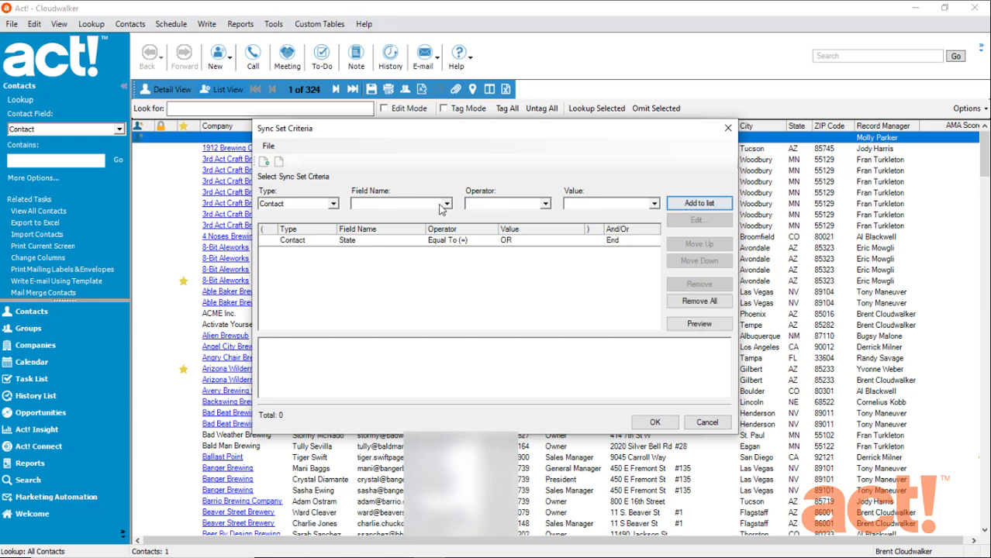
Add State Equal To WA and preview, which finds no records with And
{"action": "left_click", "coordinate": [375, 205]}
{"action": "key", "text": "t"}
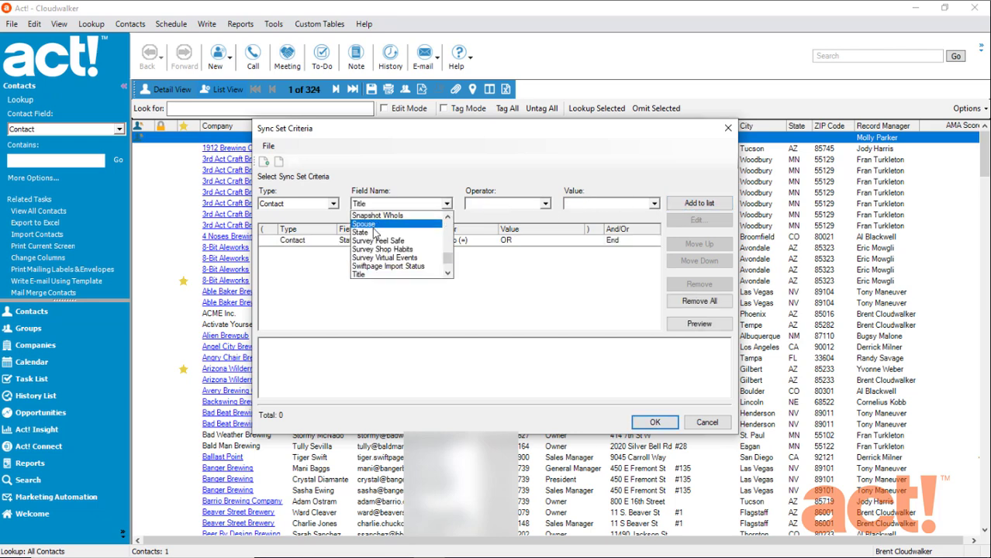
{"action": "left_click", "coordinate": [372, 233]}
{"action": "left_click", "coordinate": [493, 204]}
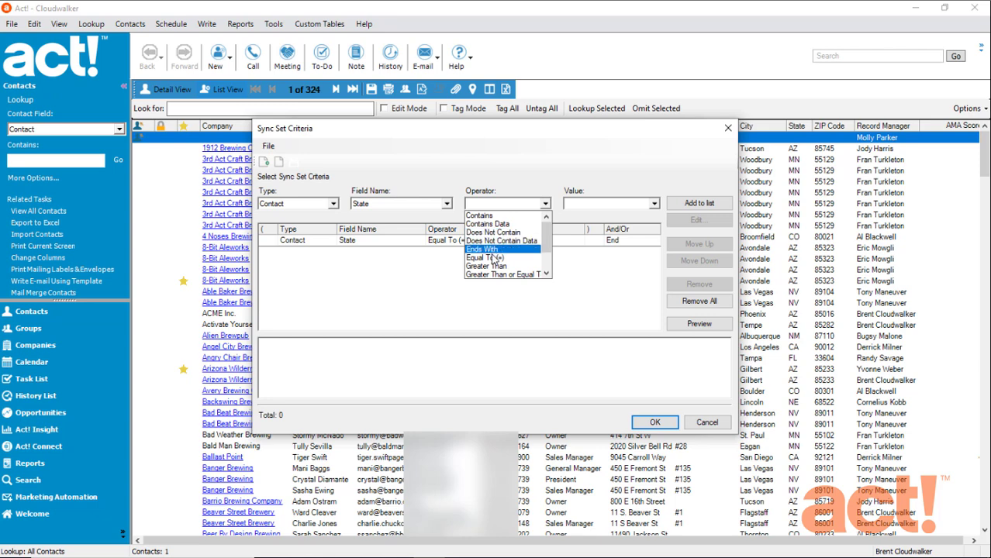
{"action": "left_click", "coordinate": [485, 257]}
{"action": "left_click", "coordinate": [593, 204]}
{"action": "type", "text": "WA"}
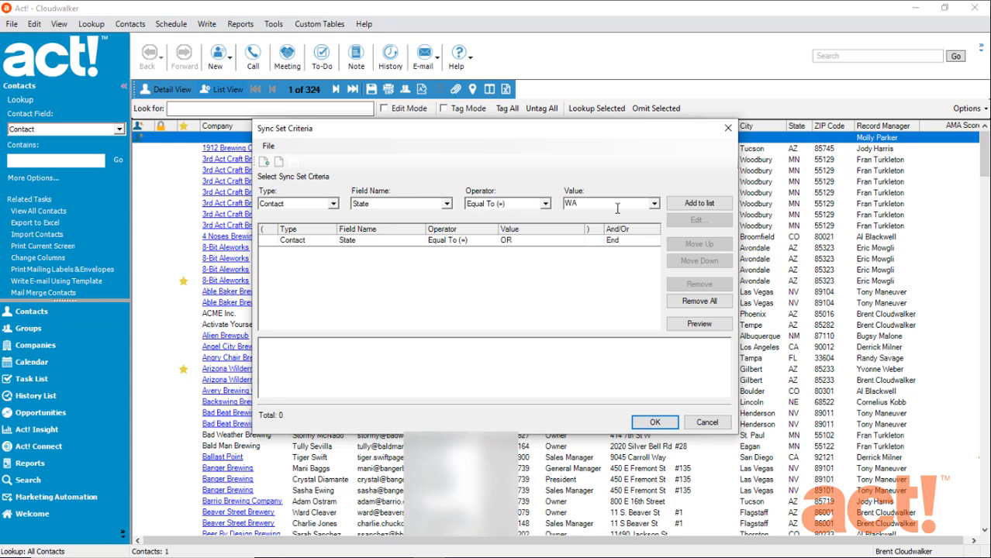
{"action": "left_click", "coordinate": [686, 205]}
{"action": "left_click", "coordinate": [698, 324]}
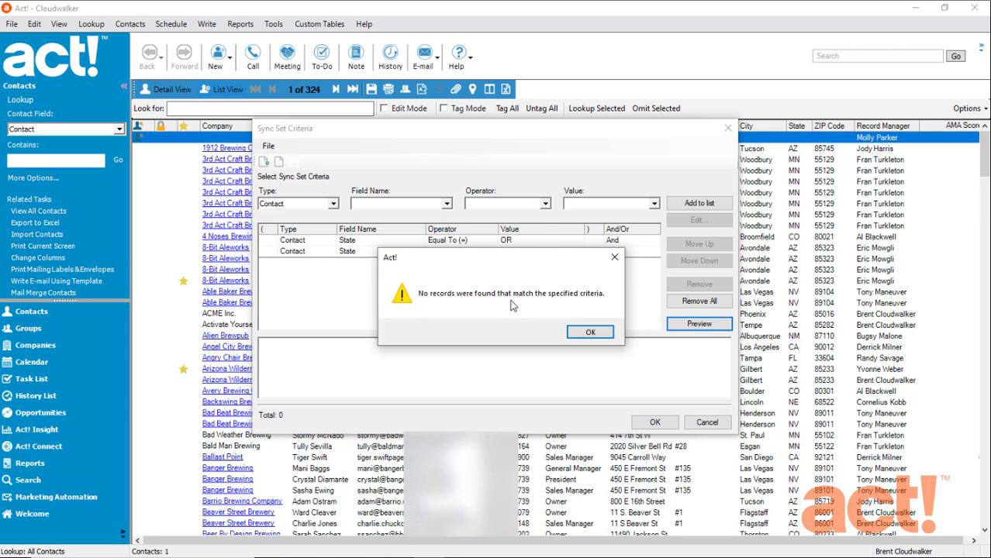
{"action": "left_click", "coordinate": [599, 332]}
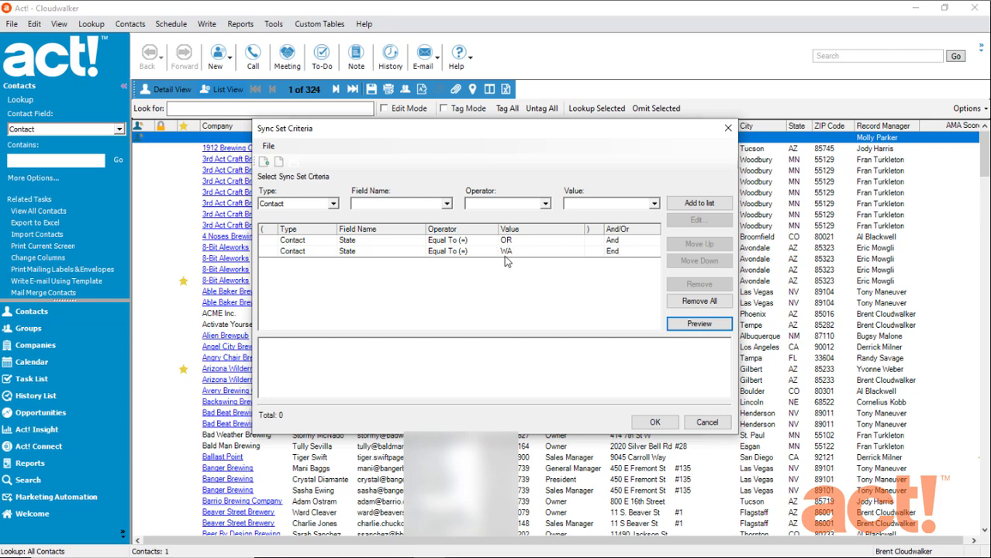
Change the first condition's join to Or and preview the 8 matching contacts
{"action": "left_click", "coordinate": [609, 241]}
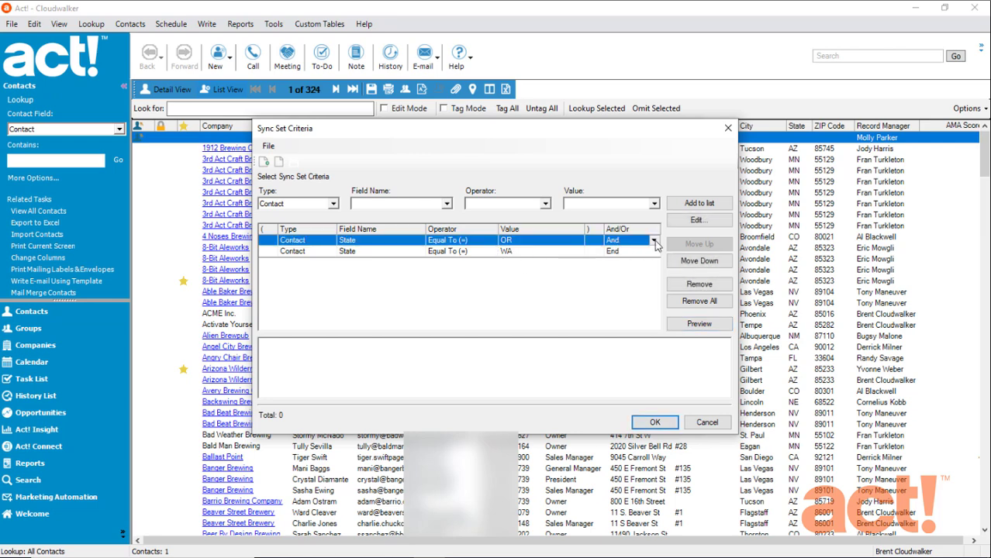
{"action": "left_click", "coordinate": [655, 241]}
{"action": "left_click", "coordinate": [638, 263]}
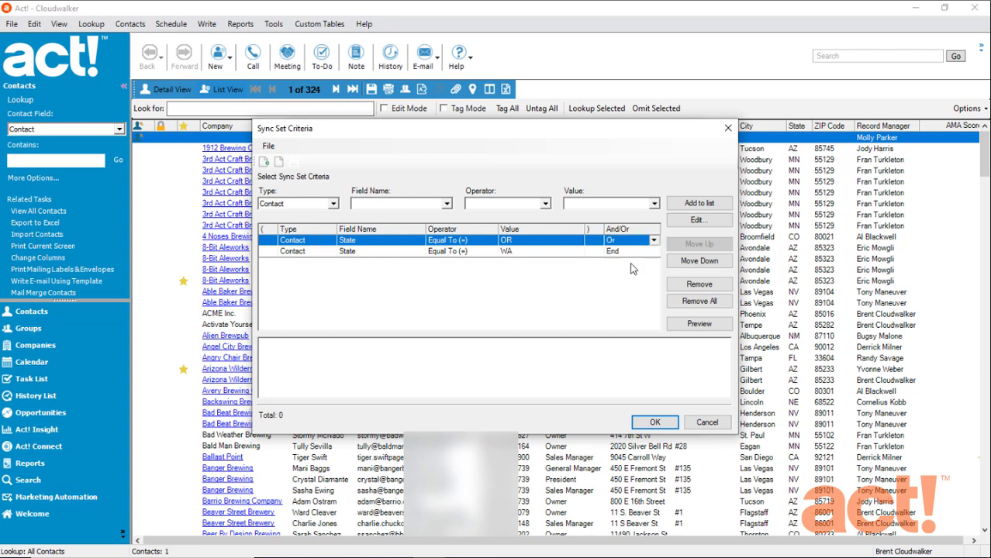
{"action": "left_click", "coordinate": [683, 327]}
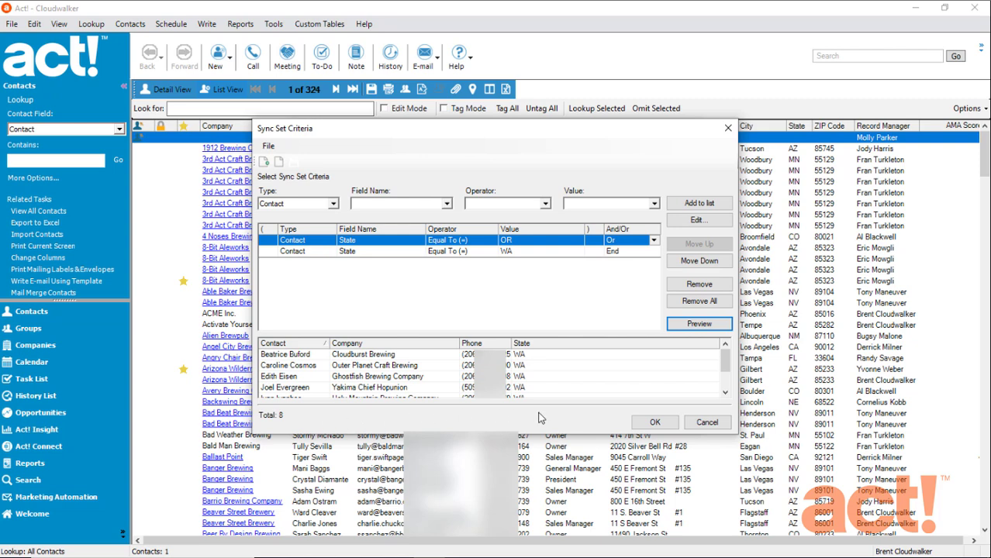
Accept the criteria, finish saving the sync set, and return to the Synchronization home page
{"action": "left_click", "coordinate": [655, 422]}
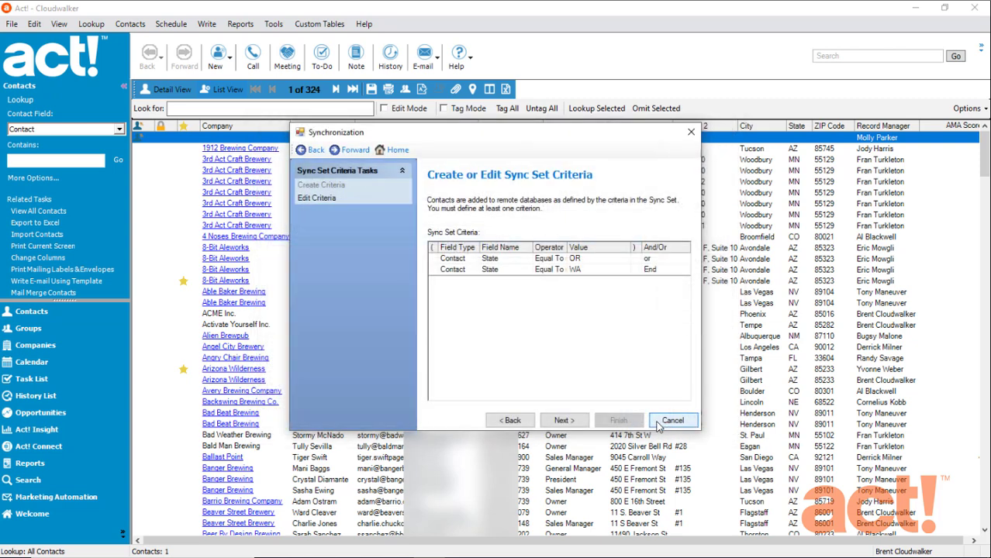
{"action": "left_click", "coordinate": [564, 421]}
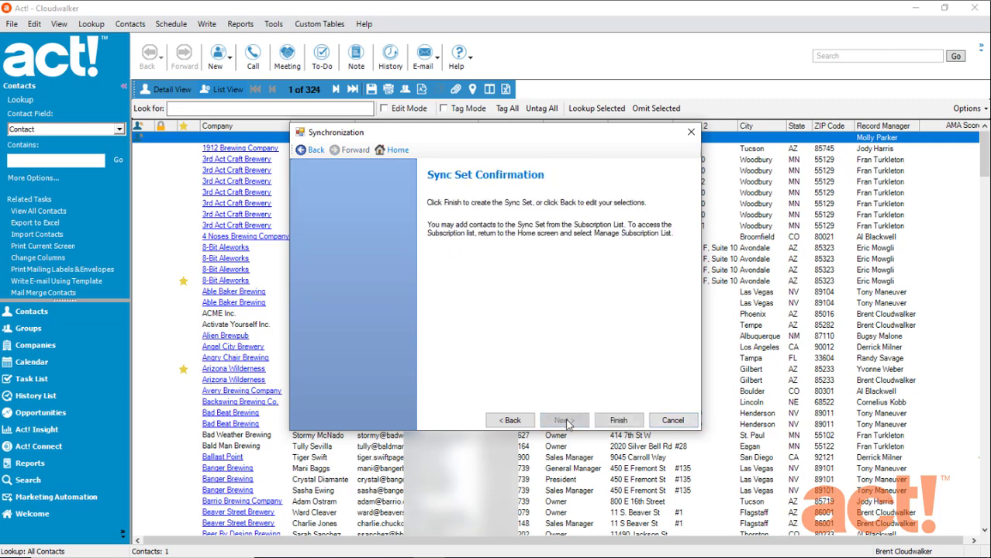
{"action": "left_click", "coordinate": [618, 421]}
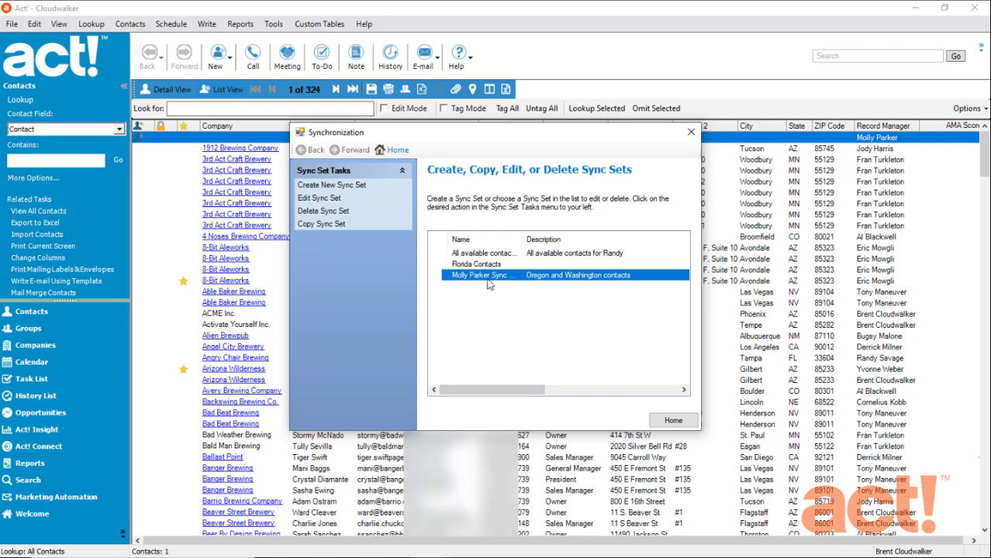
{"action": "left_click", "coordinate": [672, 421]}
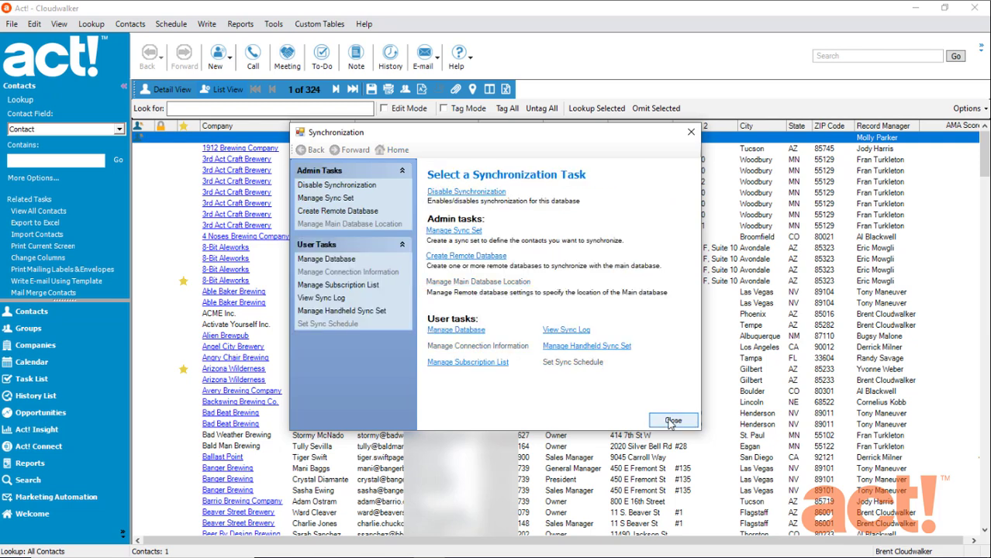